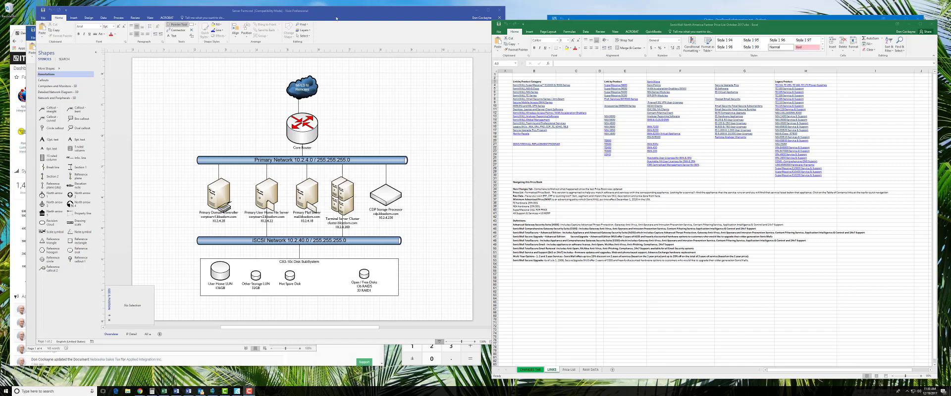
Step: Move the Visio network diagram right and down, then reposition the Word SonicWall instructions on top
{"action": "left_click_drag", "start_coordinate": [337, 18], "coordinate": [432, 32]}
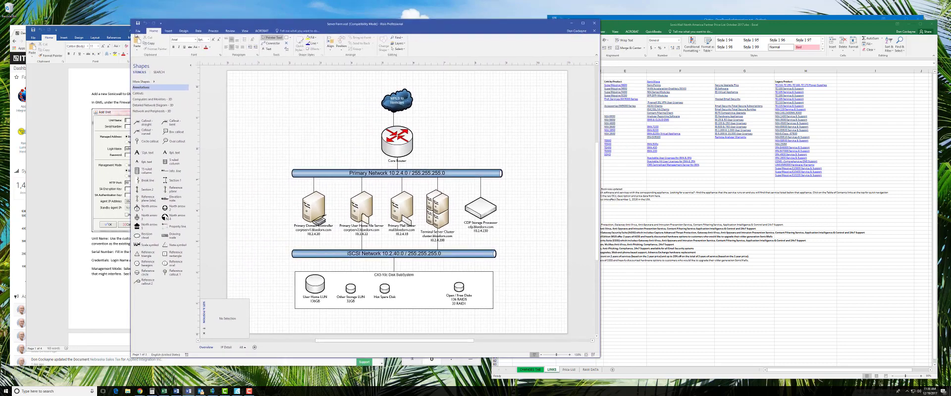
{"action": "left_click_drag", "start_coordinate": [75, 30], "coordinate": [90, 11]}
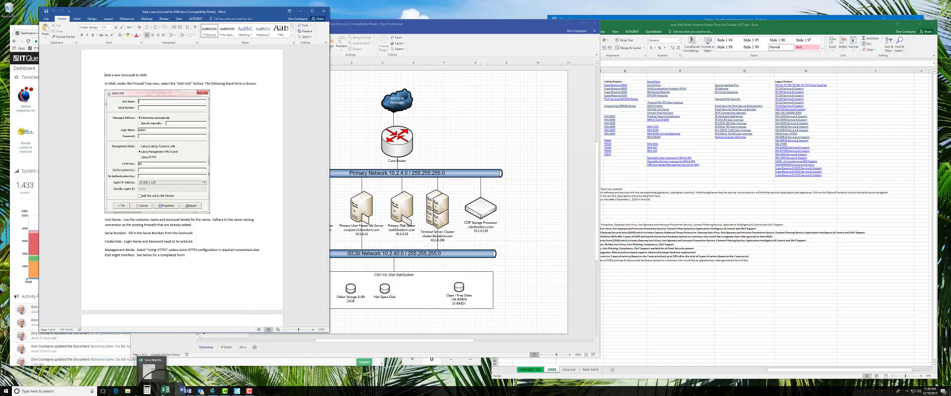
{"action": "mouse_move", "coordinate": [169, 391]}
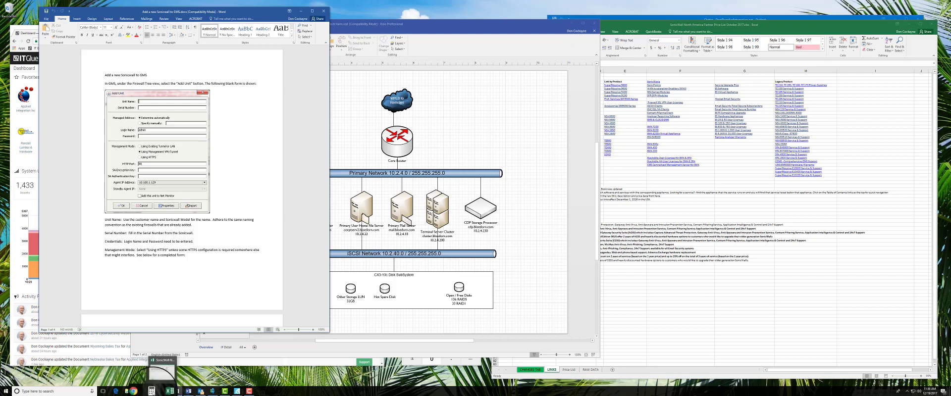
Step: Bring Calculator to the front, then show all open windows in Task View
{"action": "left_click", "coordinate": [155, 390]}
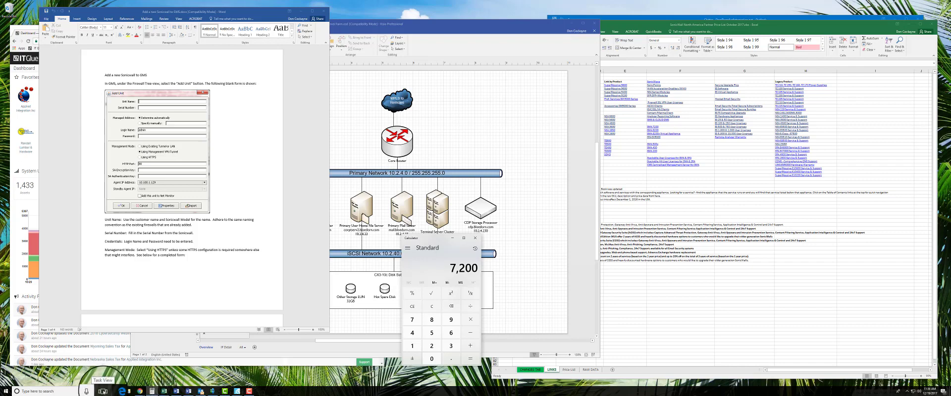
{"action": "left_click", "coordinate": [104, 390]}
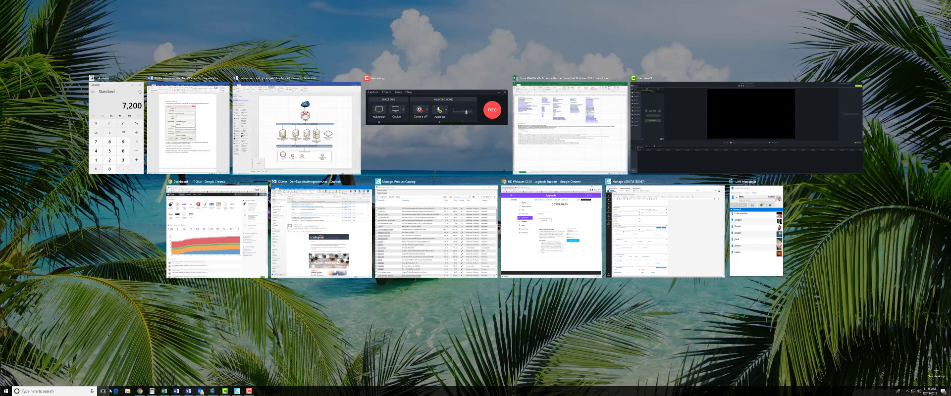
{"action": "mouse_move", "coordinate": [215, 227]}
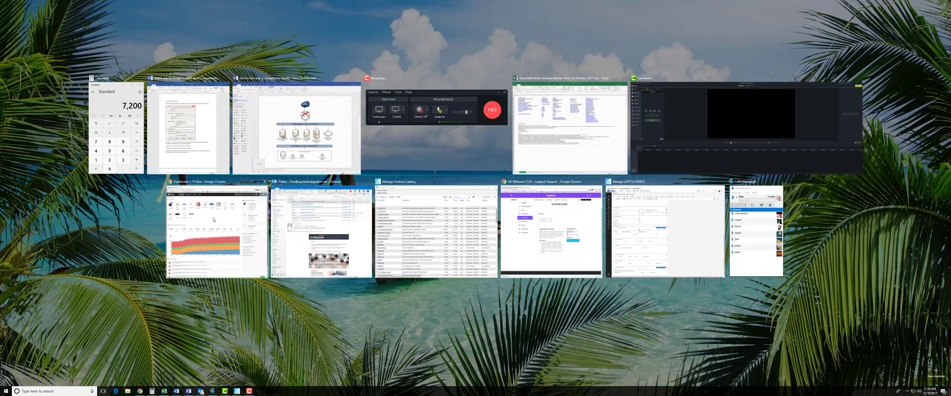
Step: Switch to the IT Glue Dashboard Chrome window from Task View
{"action": "left_click", "coordinate": [212, 219]}
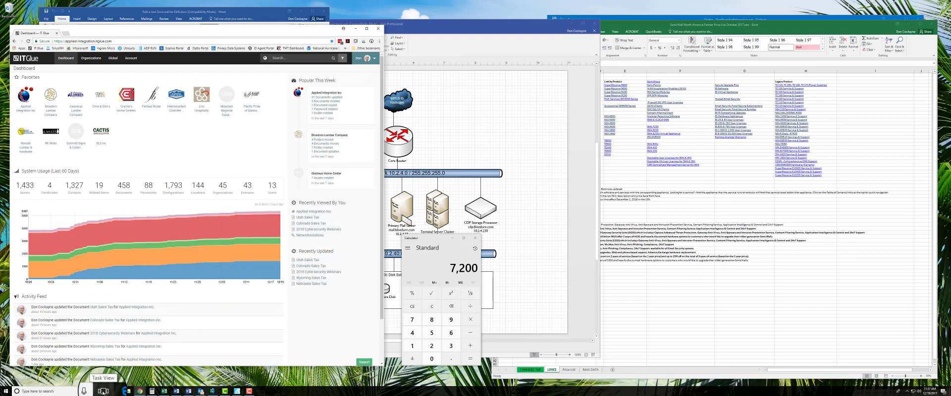
Step: Switch to the Manage Product Catalog window through Task View
{"action": "left_click", "coordinate": [102, 392]}
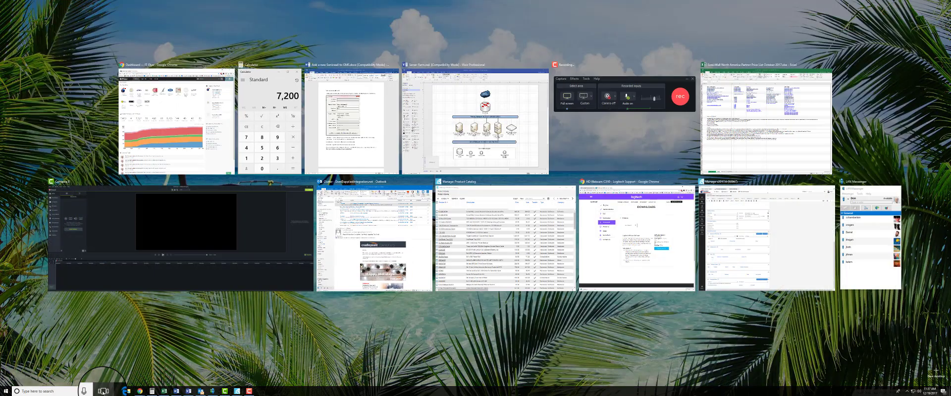
{"action": "left_click", "coordinate": [460, 252]}
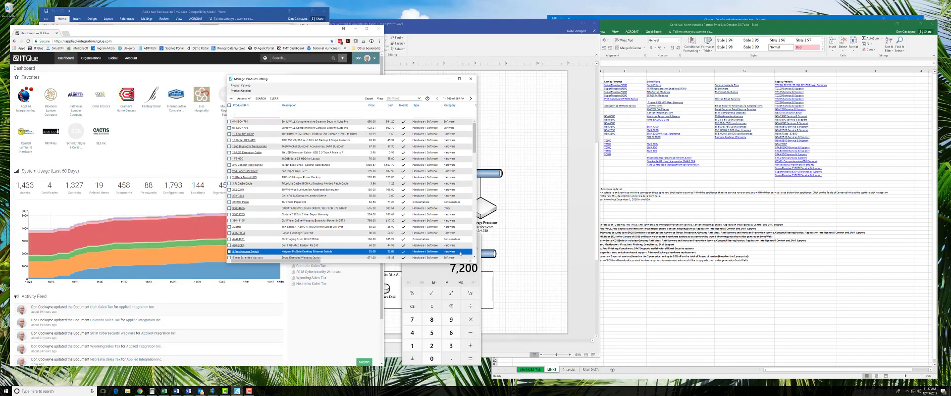